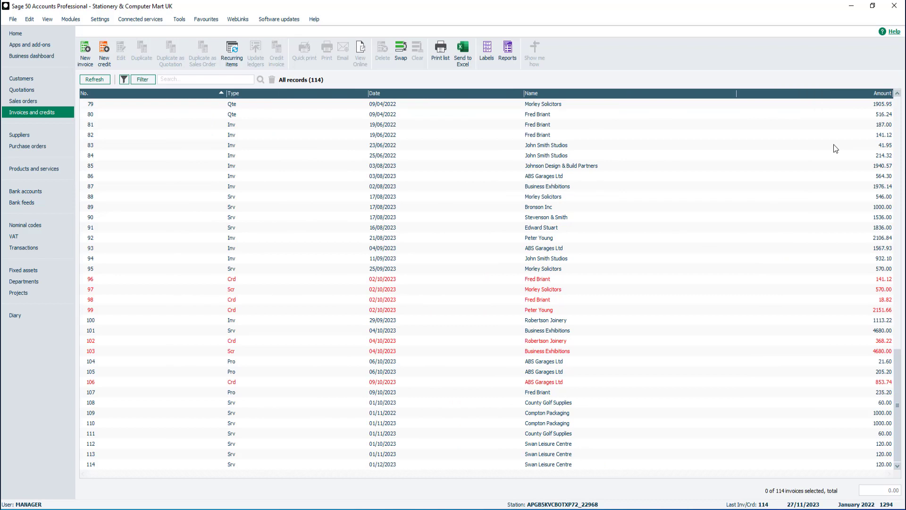
Tick Customer Contact and Order Taken By in the column-header menu to show both columns.
right_click(821, 94)
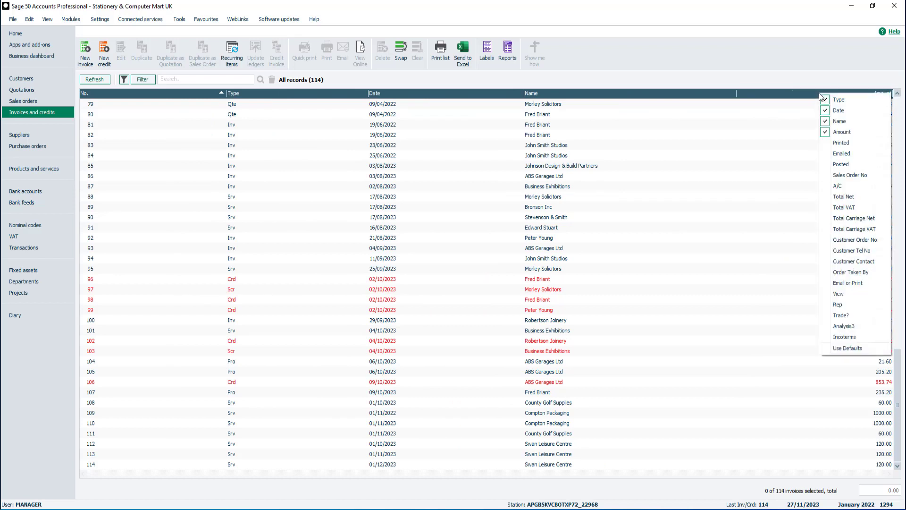
click(840, 261)
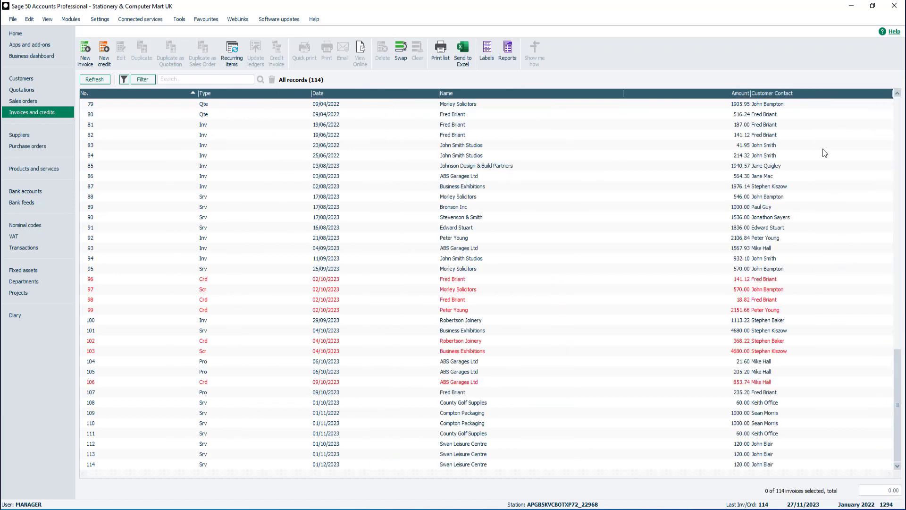
right_click(827, 91)
click(854, 269)
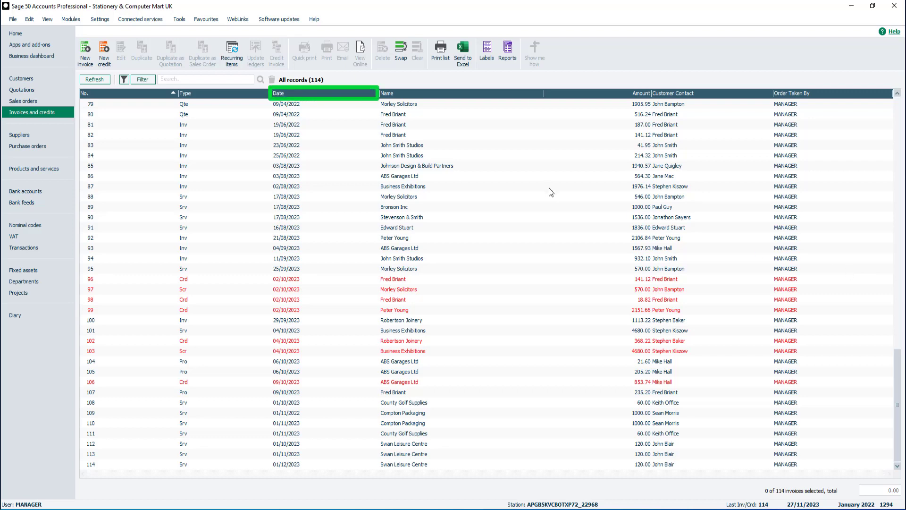
Sort the list by Date descending so record 114, dated 01/12/2023, is on top.
click(326, 96)
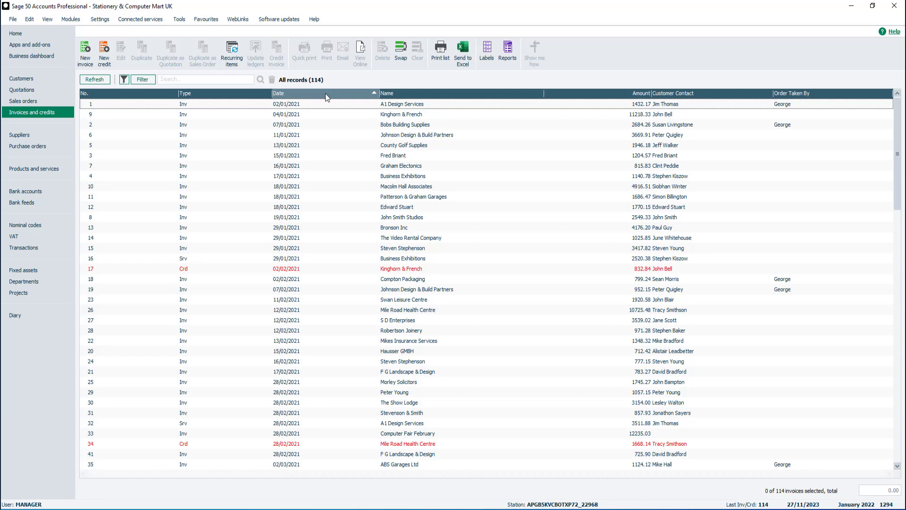
click(325, 93)
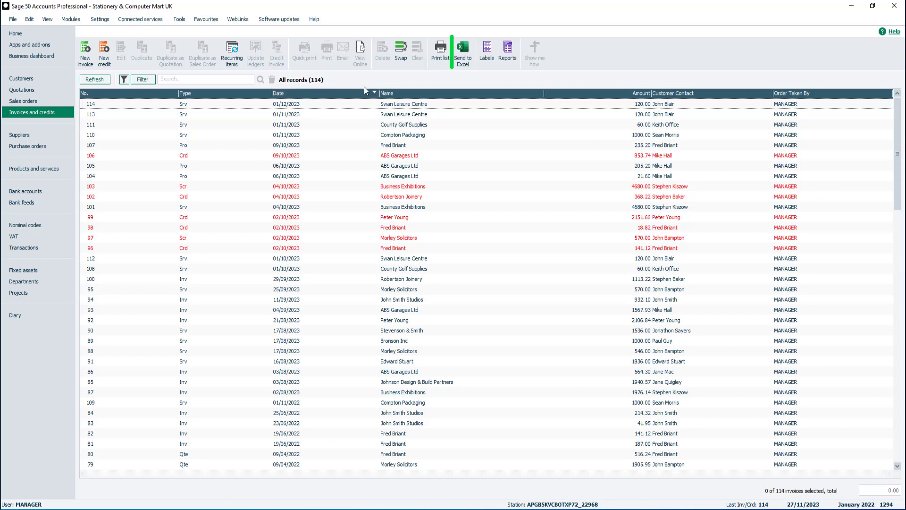
Send the newest-first list of 114 records, with the added columns, to Excel.
click(464, 54)
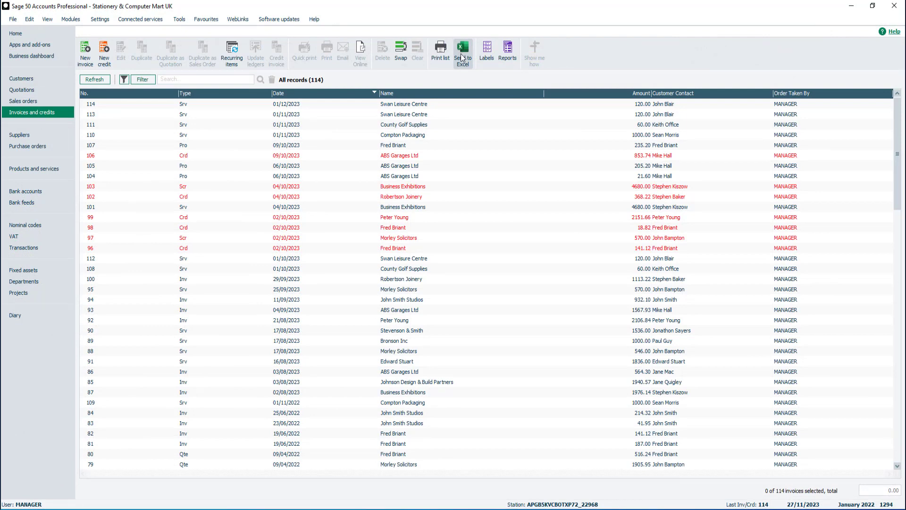
Reset the list to its default columns and sort it by No. ascending.
right_click(486, 98)
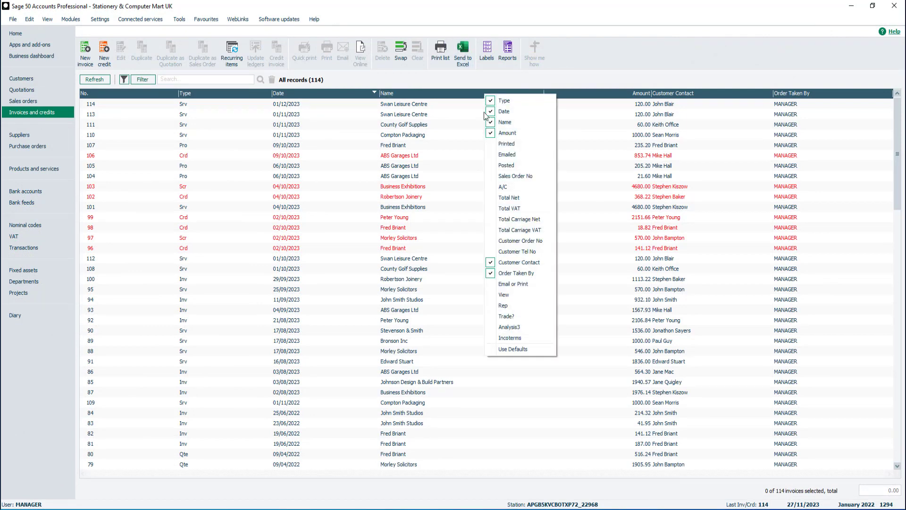
click(547, 349)
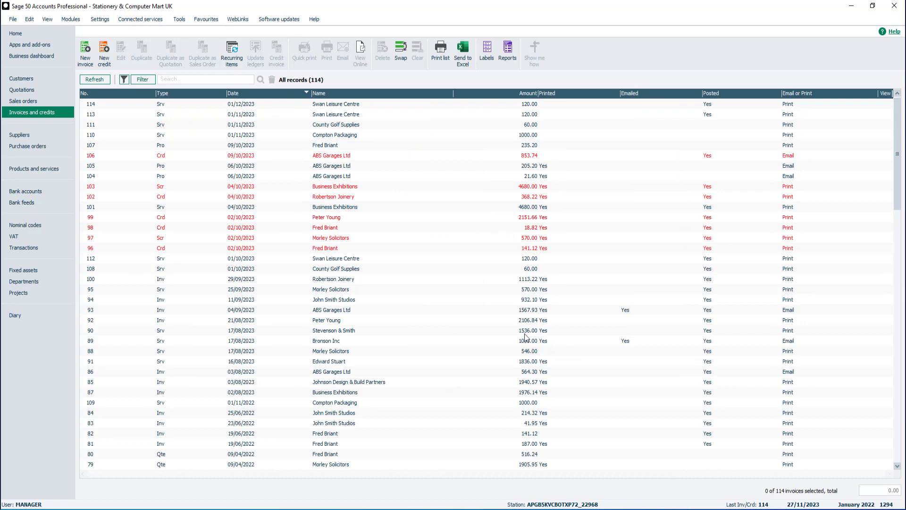
click(105, 94)
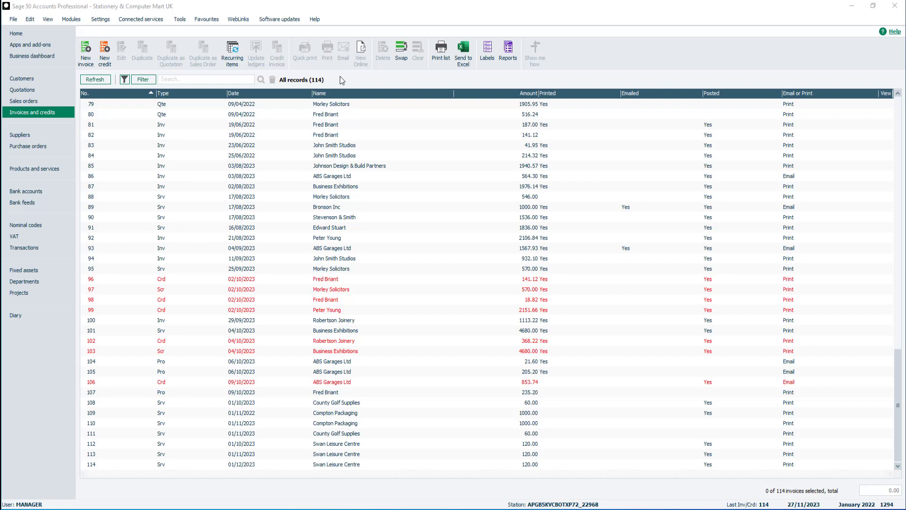
click(215, 78)
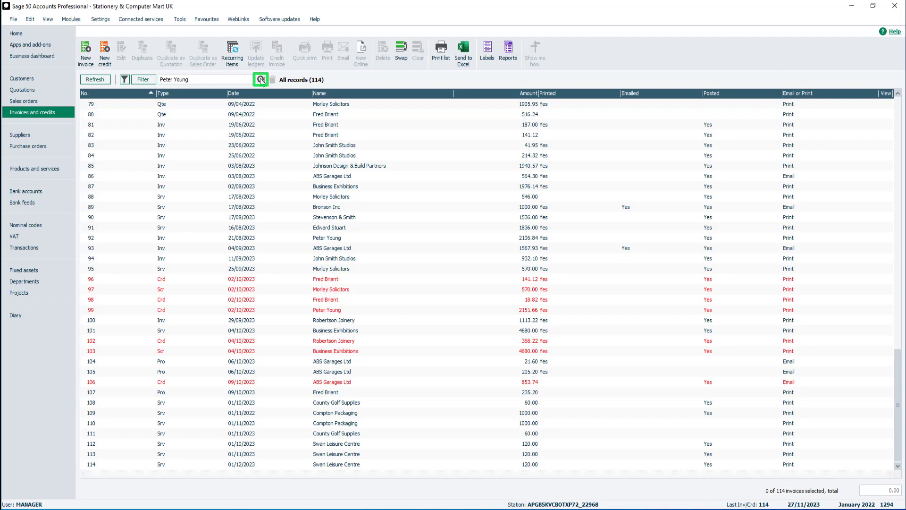
key(Return)
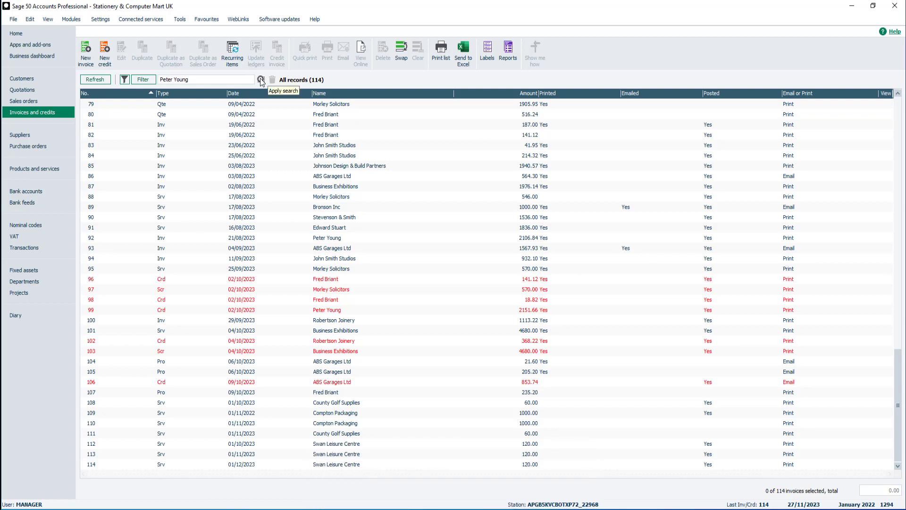
click(261, 79)
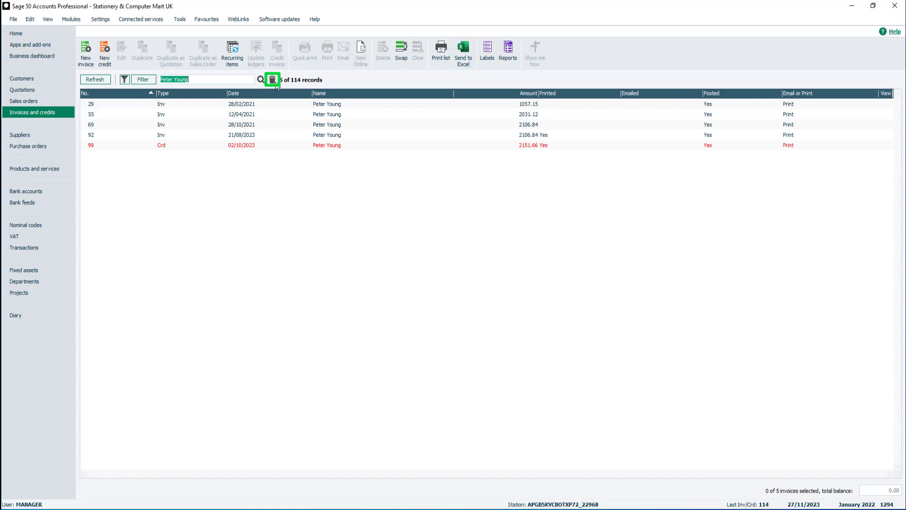
click(273, 81)
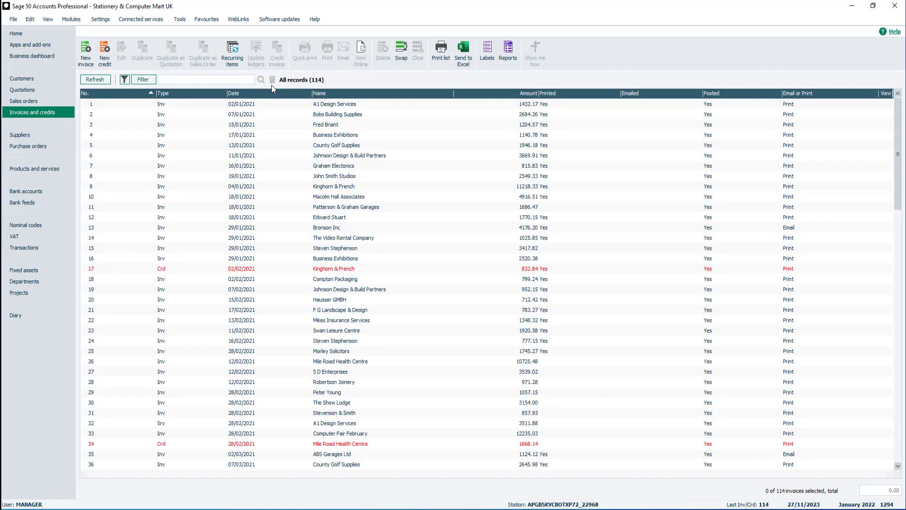
Search the list by the contact's first name (7 matches) and open invoice 6 for Johnson Design & Build Partners.
click(241, 80)
click(261, 80)
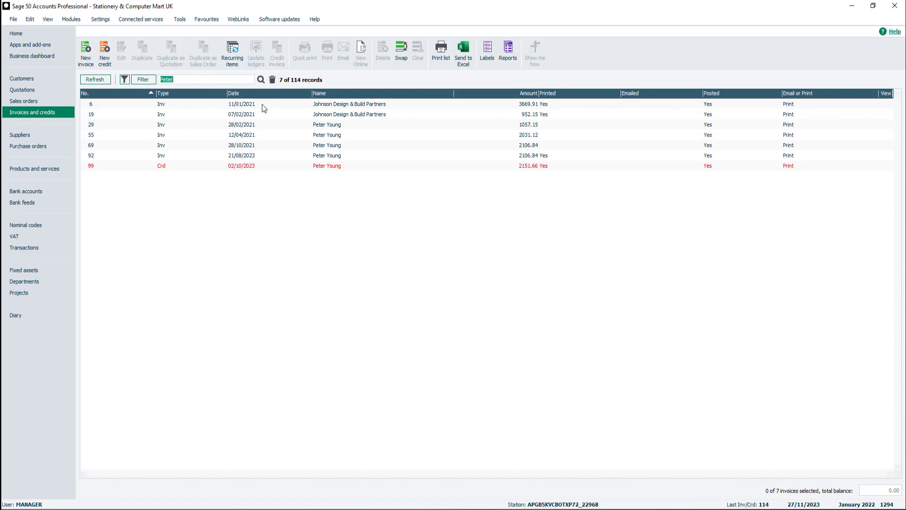
double_click(263, 105)
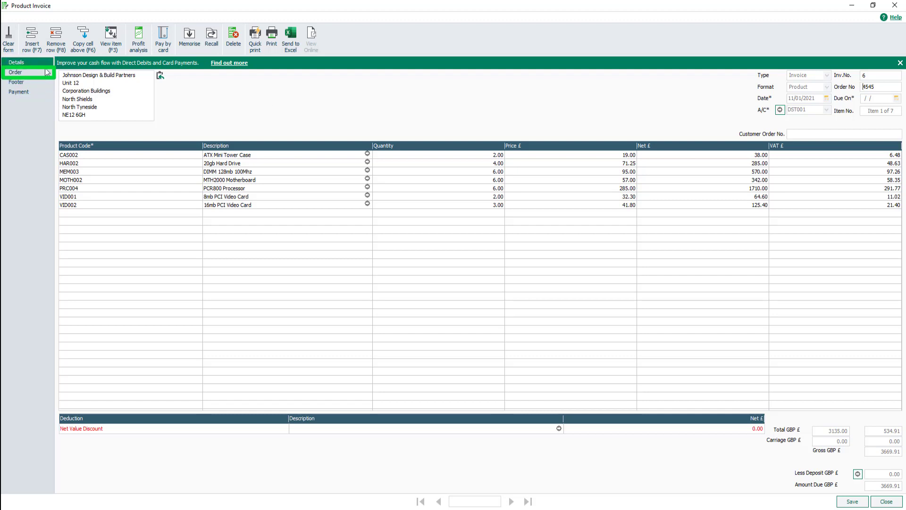
Check invoice 6's order details, then close it to return to the 7 search results.
click(17, 73)
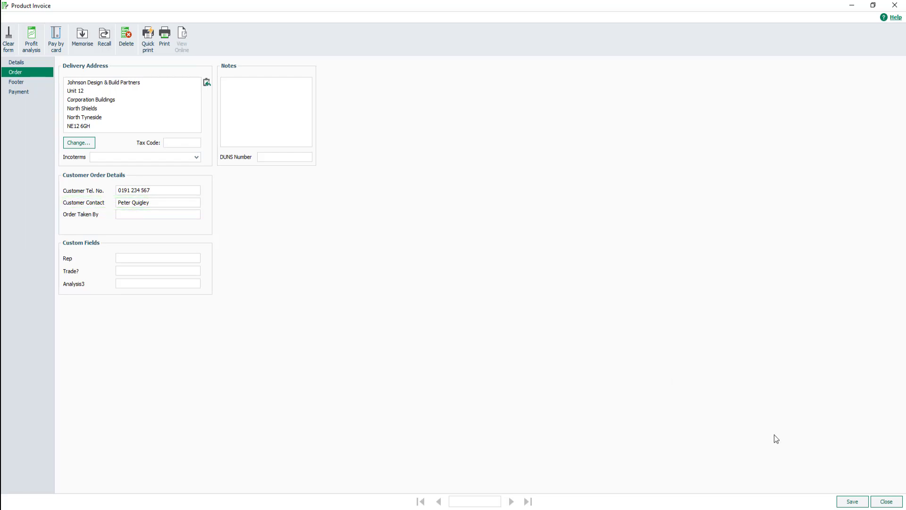
click(887, 500)
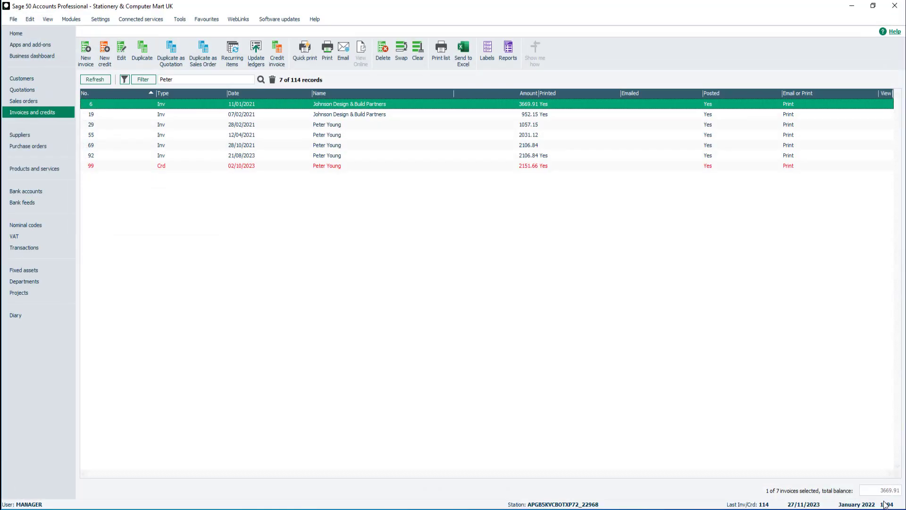
Extend the search to the contact's full name, then clear it so all 114 records show.
click(190, 78)
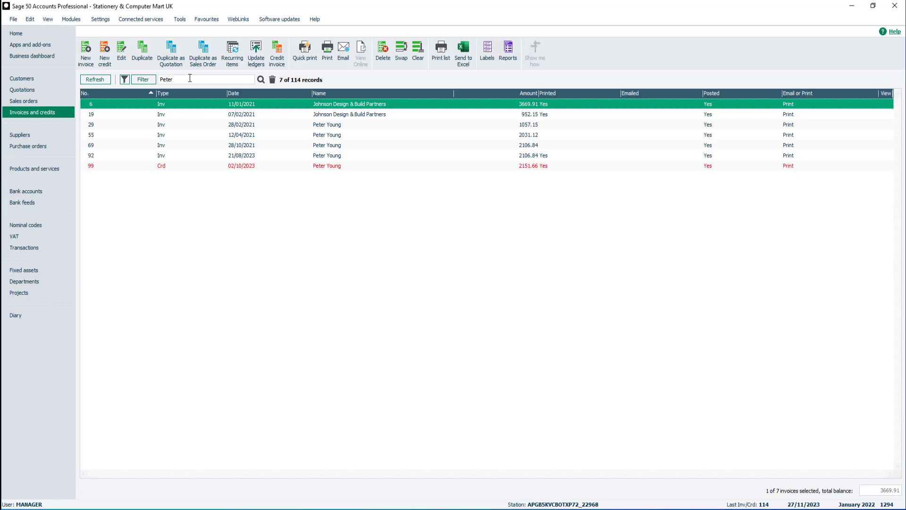
key(Return)
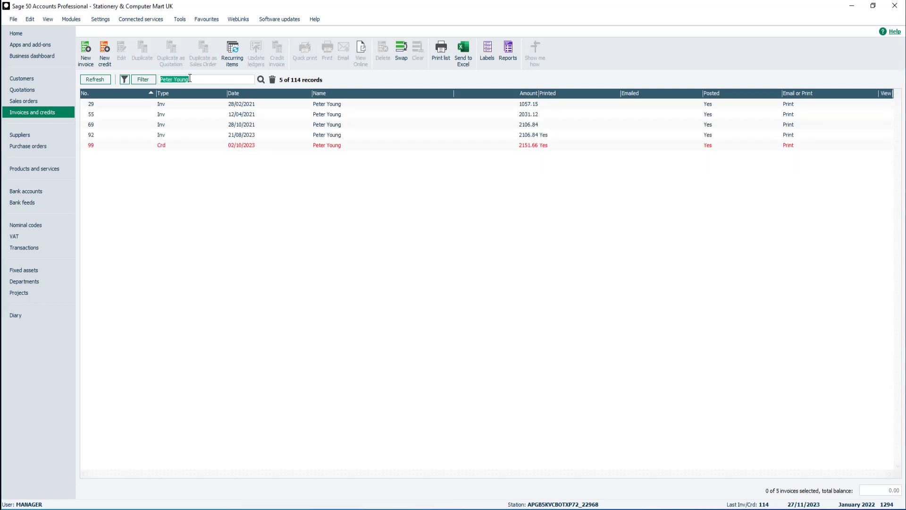
click(272, 81)
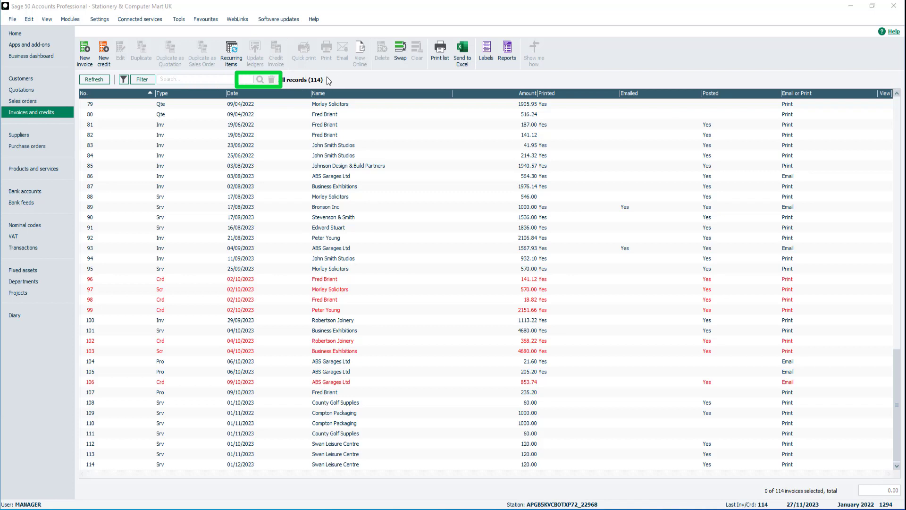
Filter Where Invoice type code Is Equal To 4 - Service Credit, apply, and close the dialog.
click(150, 83)
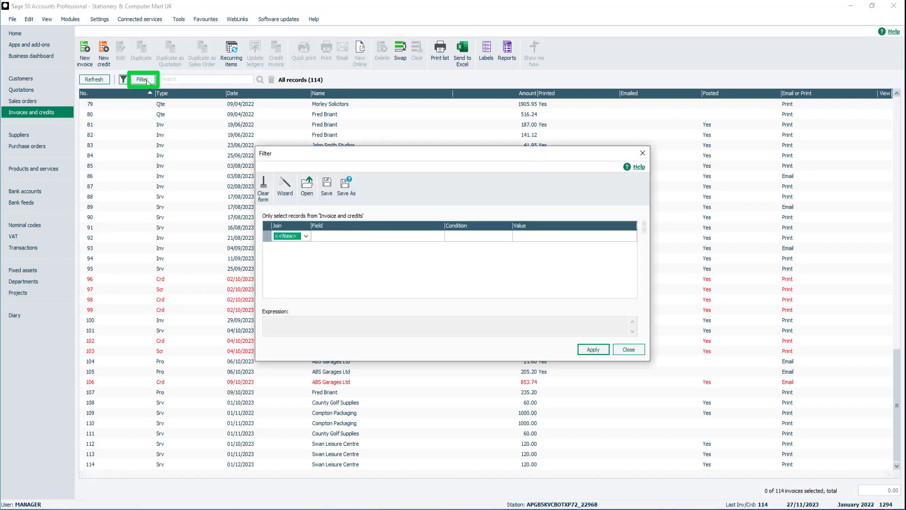
click(306, 236)
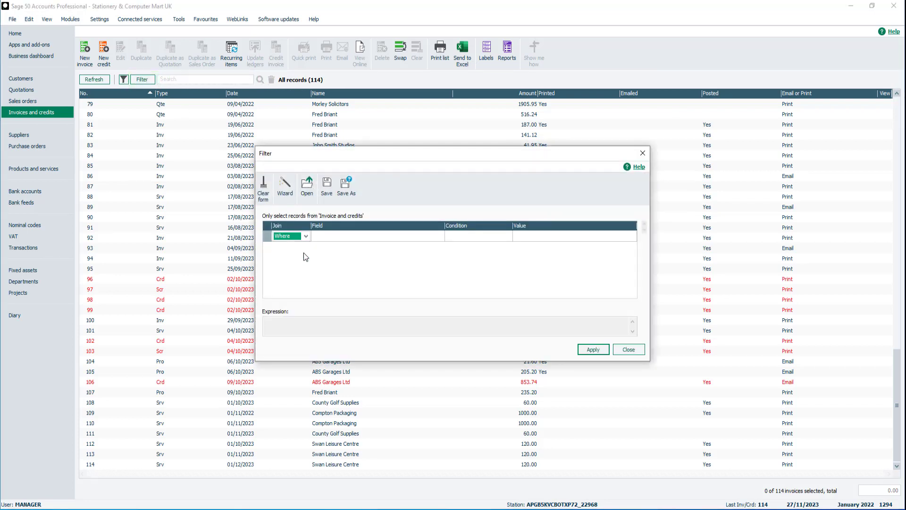
click(304, 253)
click(439, 237)
key(i)
key(i)
key(i)
key(i)
key(i)
key(i)
key(i)
key(i)
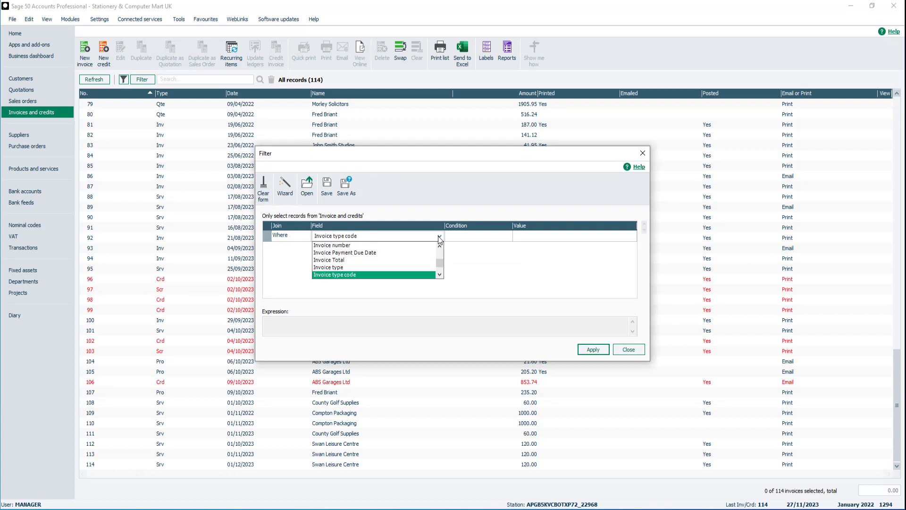
click(426, 274)
click(488, 237)
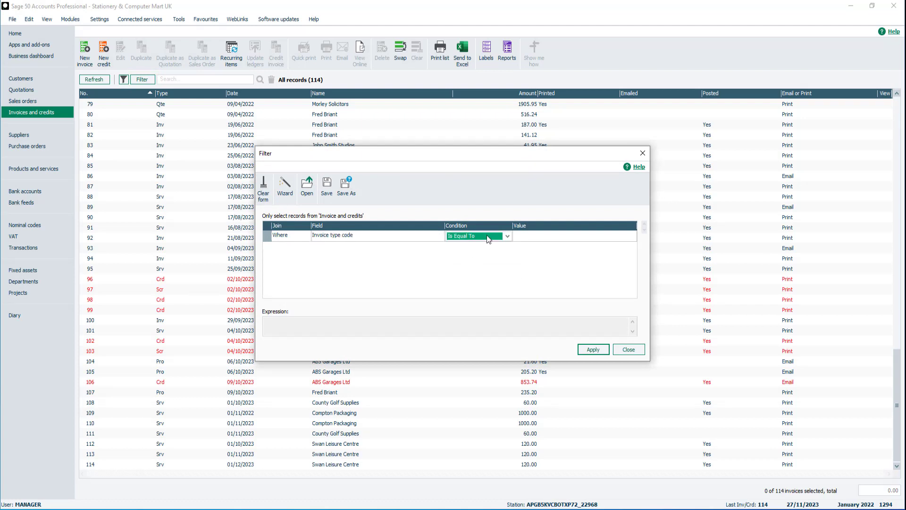
click(529, 237)
click(631, 236)
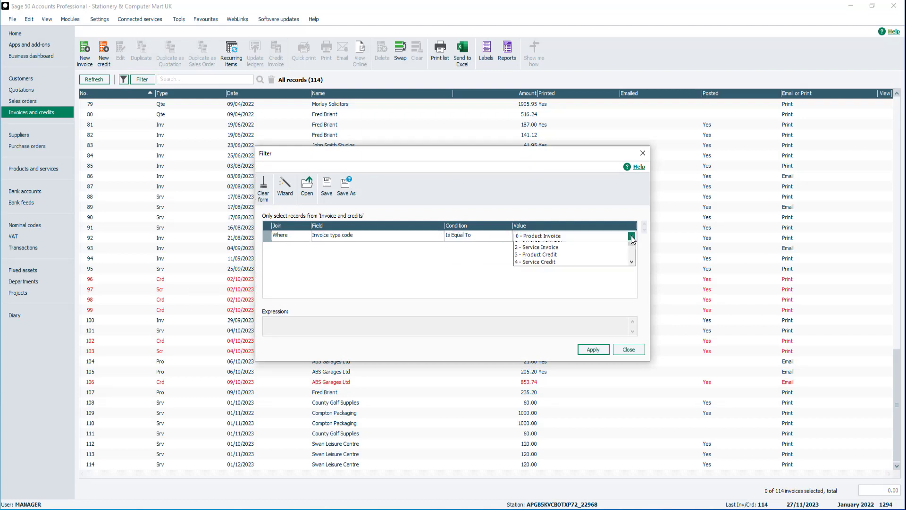
click(568, 271)
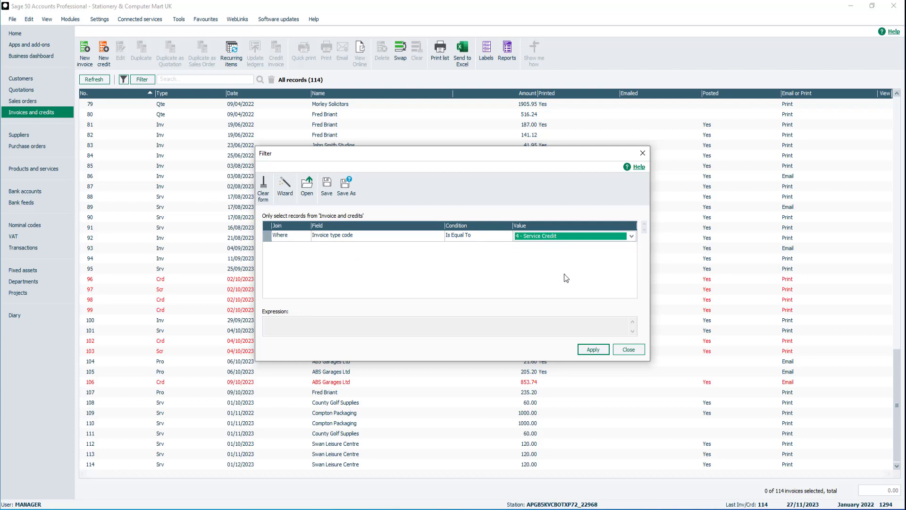
click(591, 350)
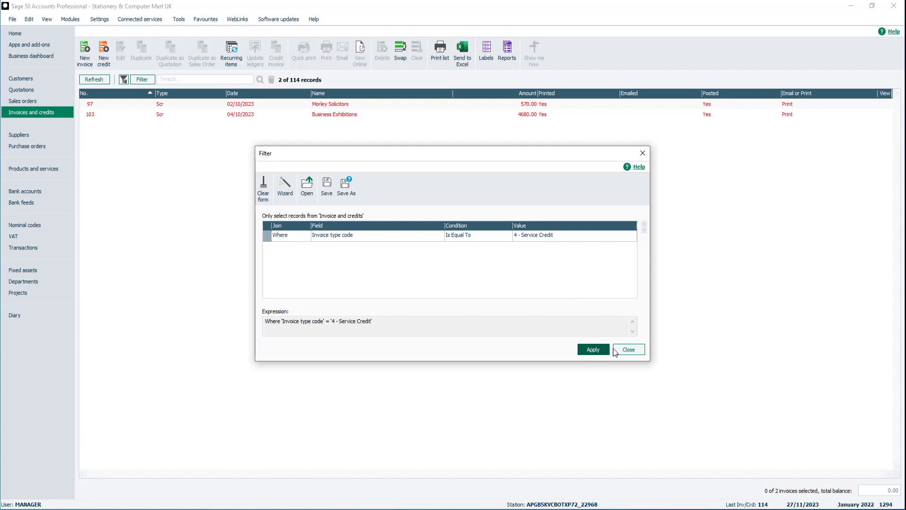
click(630, 349)
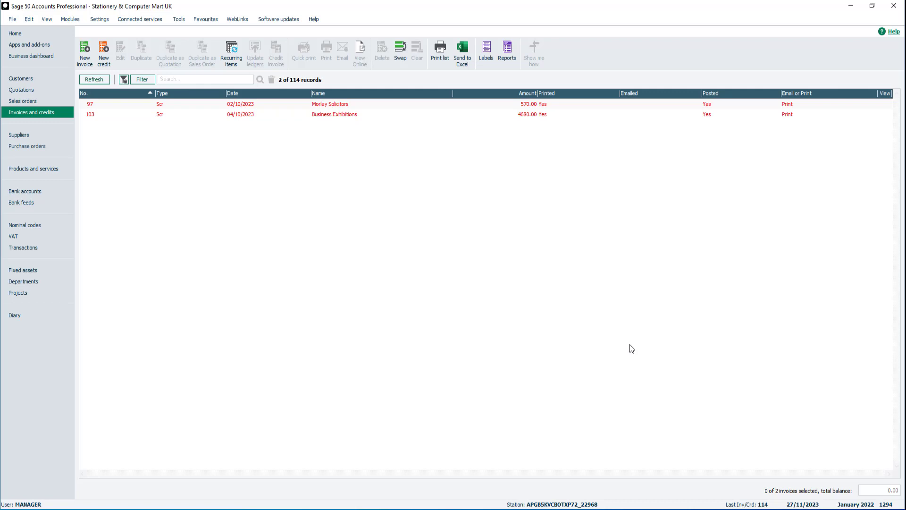
Add an Or row, Invoice type code Is Equal To 3 - Product Credit, and apply it for 11 records.
click(149, 81)
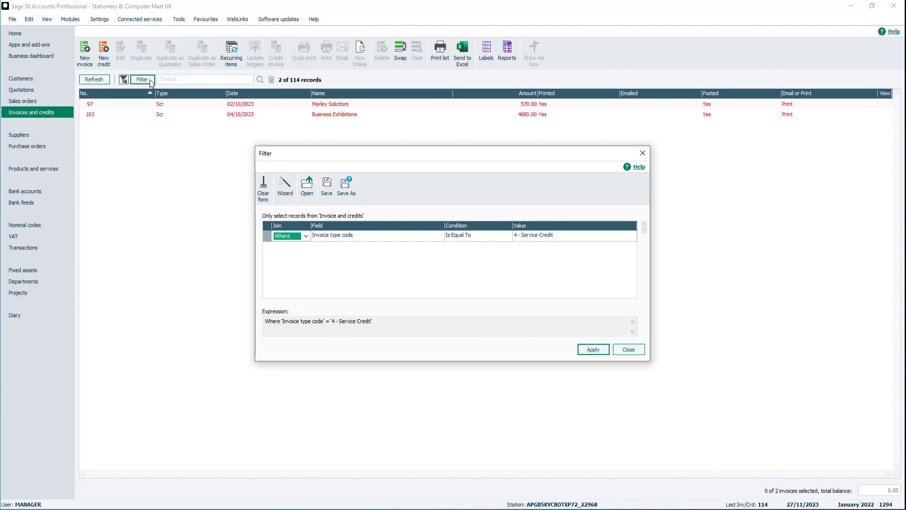
click(301, 249)
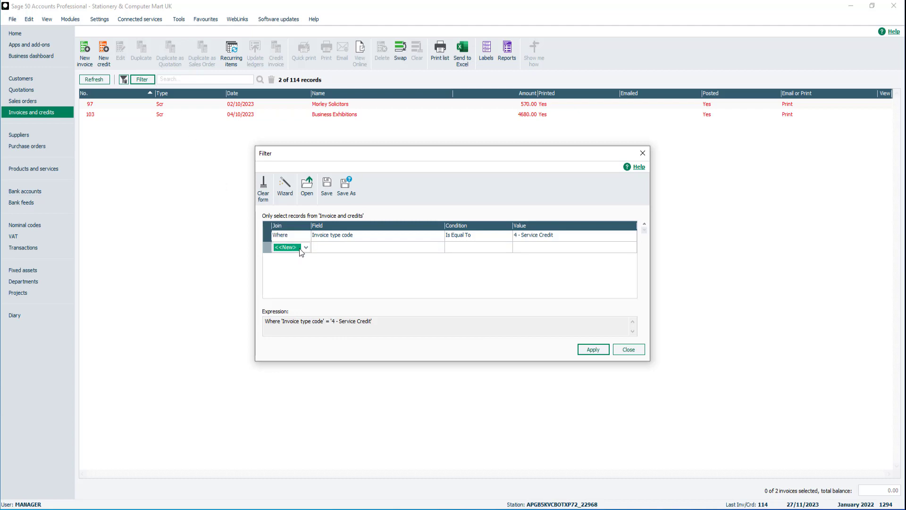
click(304, 248)
click(299, 268)
click(439, 248)
scroll(425, 279, down, 5)
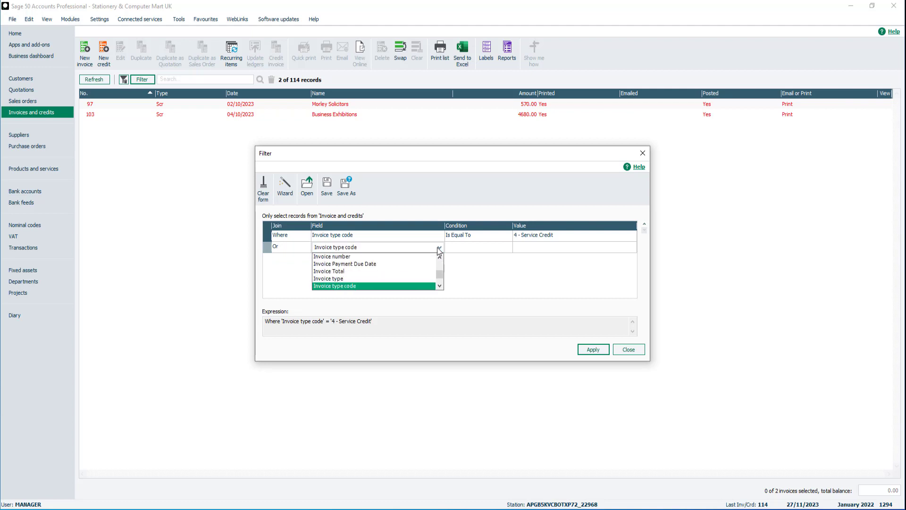
click(436, 285)
click(502, 250)
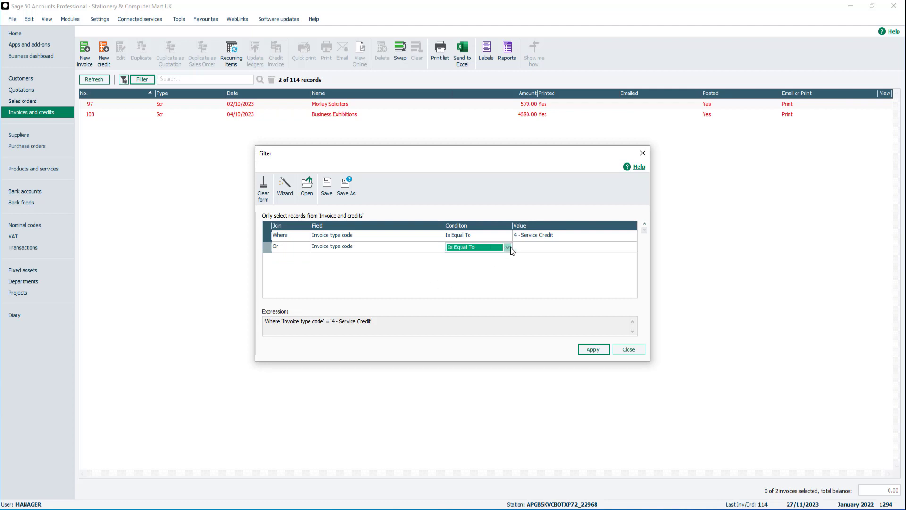
click(539, 247)
click(630, 247)
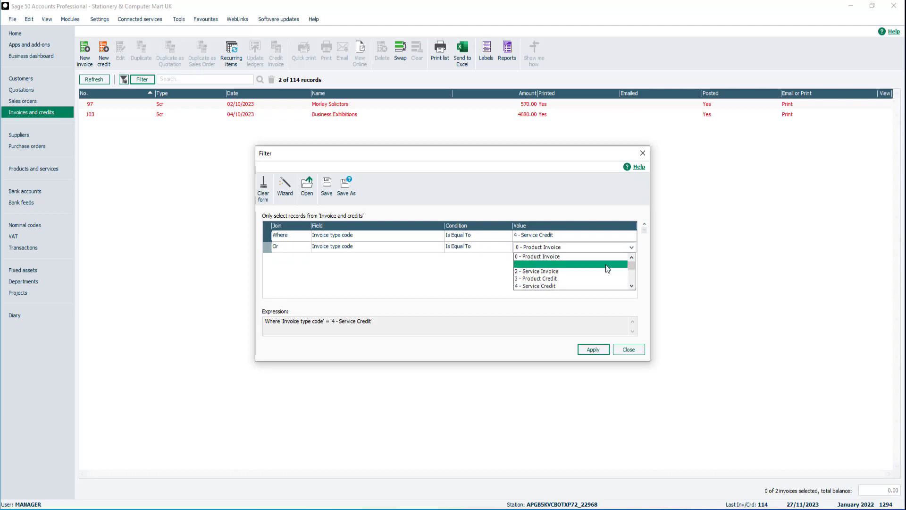
click(582, 277)
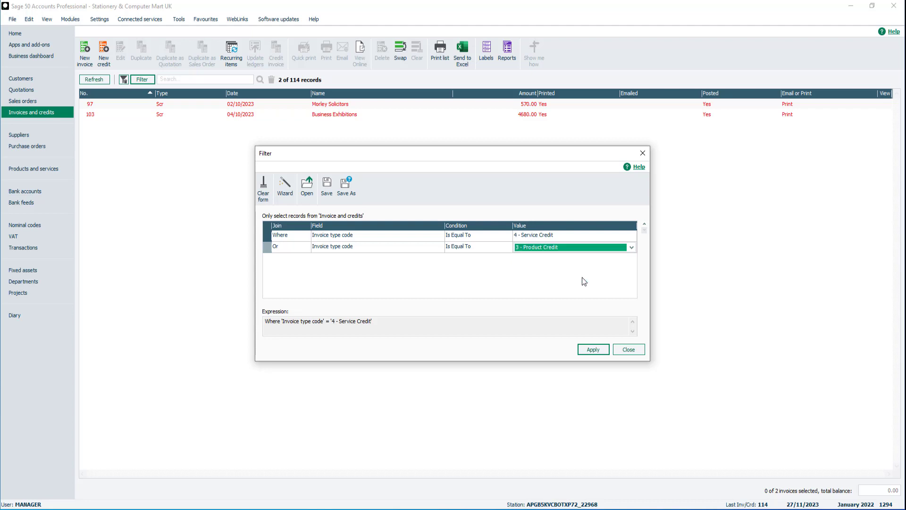
click(593, 347)
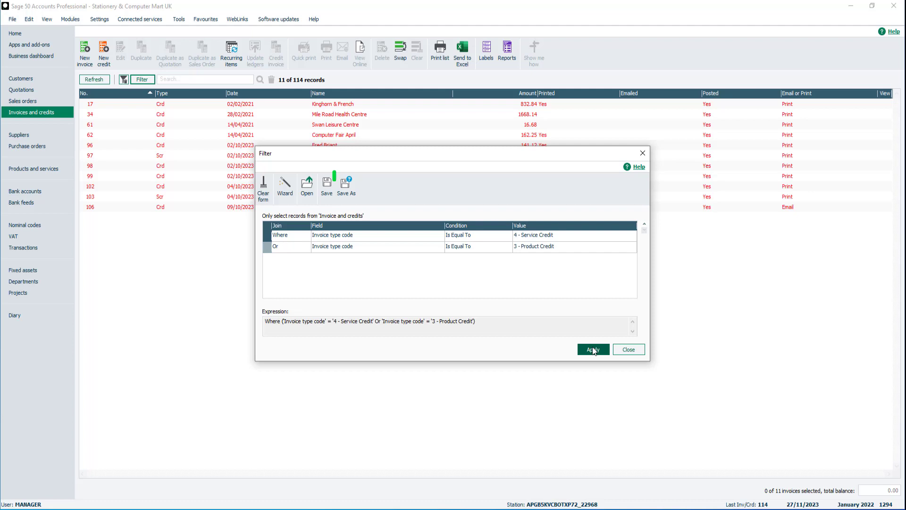
Save the two-condition filter as Credit Notes.inc and close the Filter dialog.
click(349, 190)
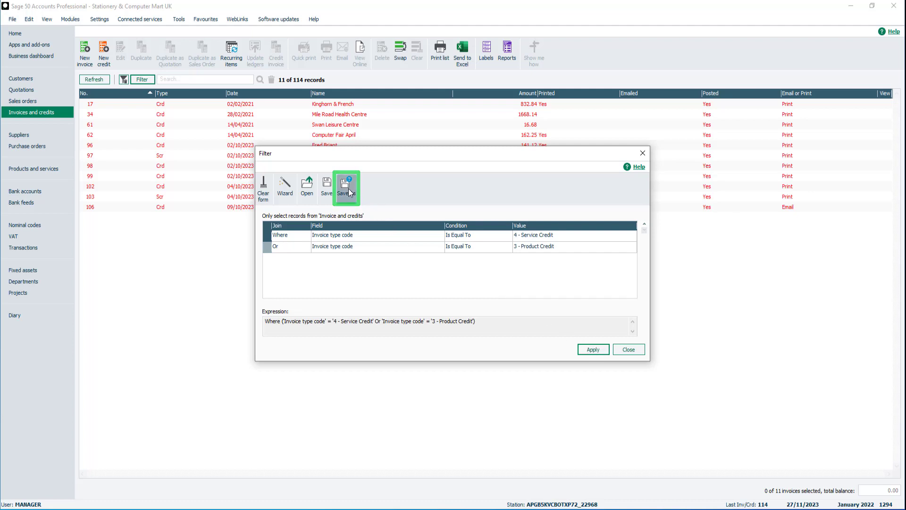
text(Credit Notes)
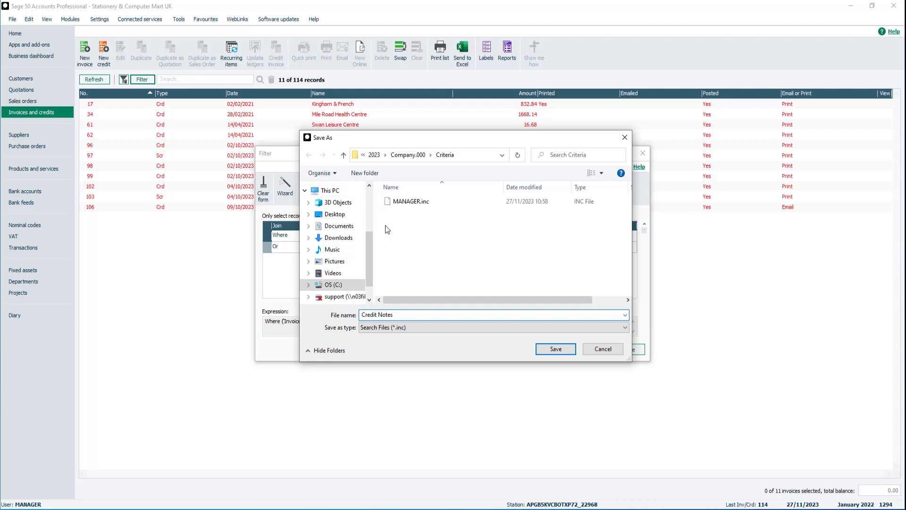
click(556, 349)
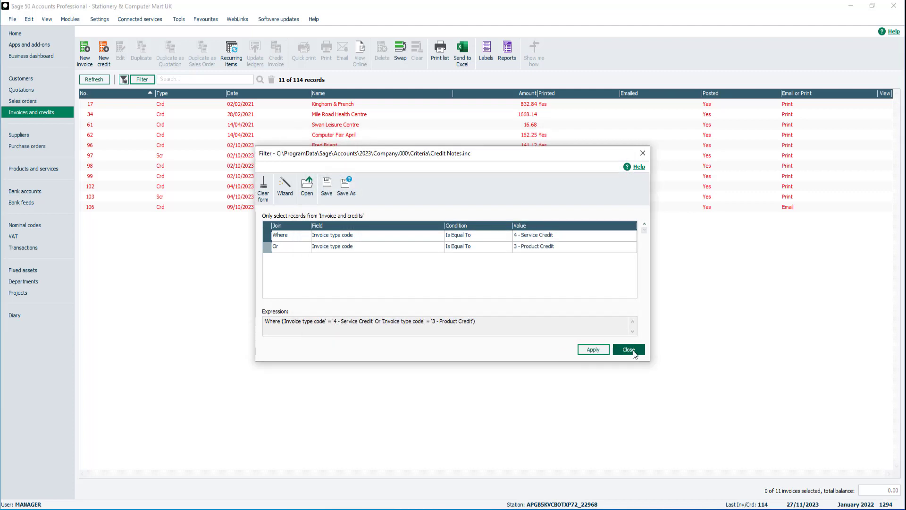
click(629, 350)
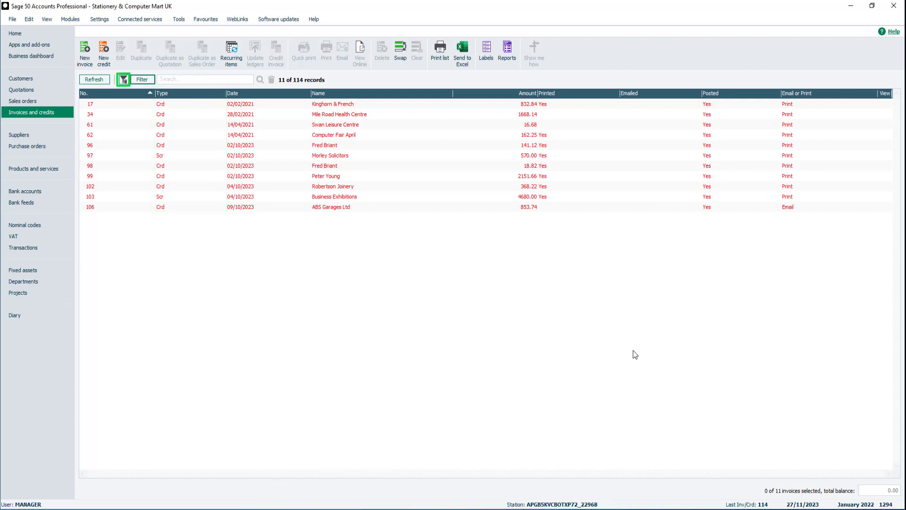
click(122, 80)
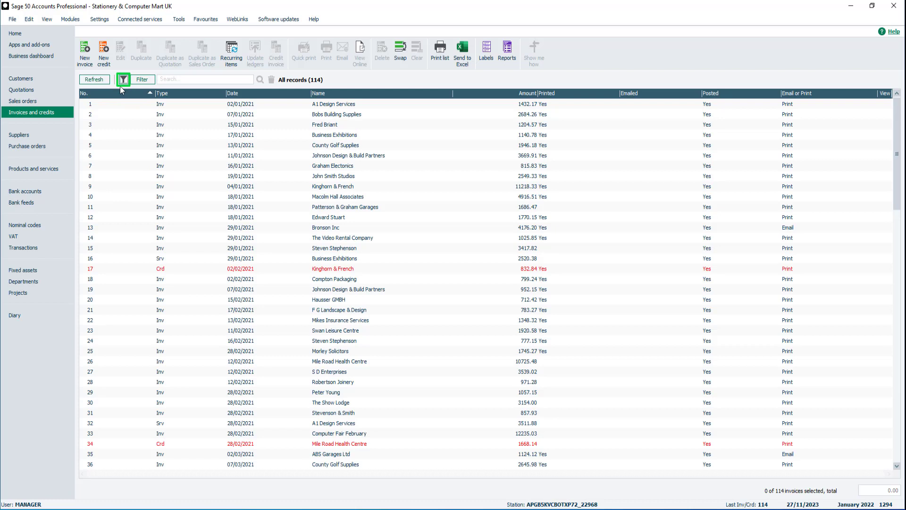
click(123, 81)
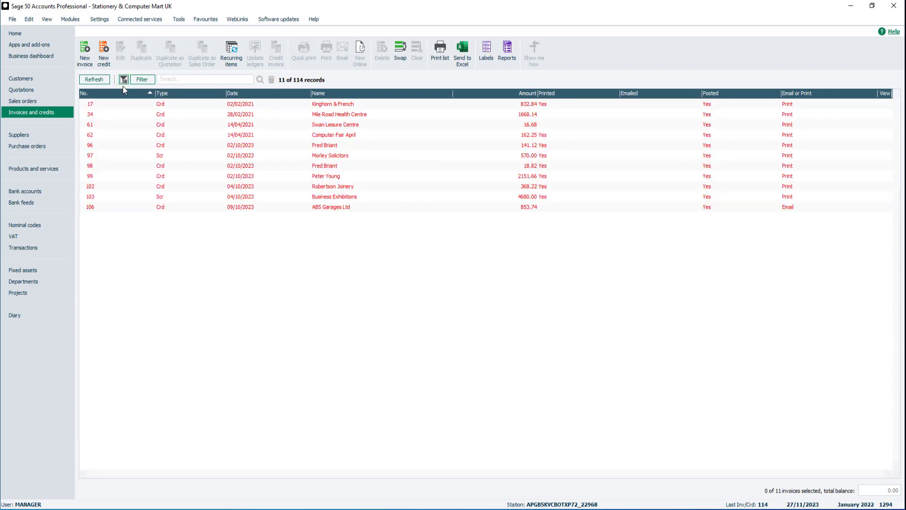
click(146, 80)
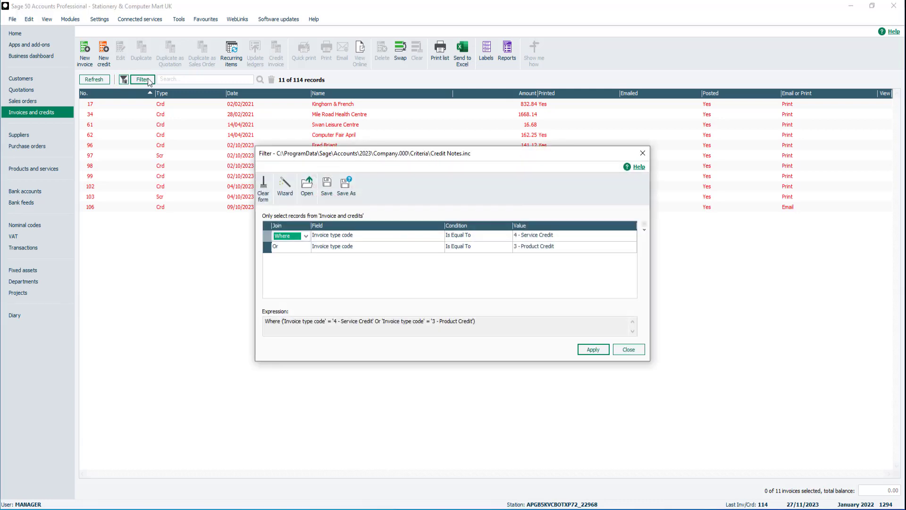
Clear all filter criteria and apply the empty filter so all 114 records show.
click(263, 187)
click(594, 350)
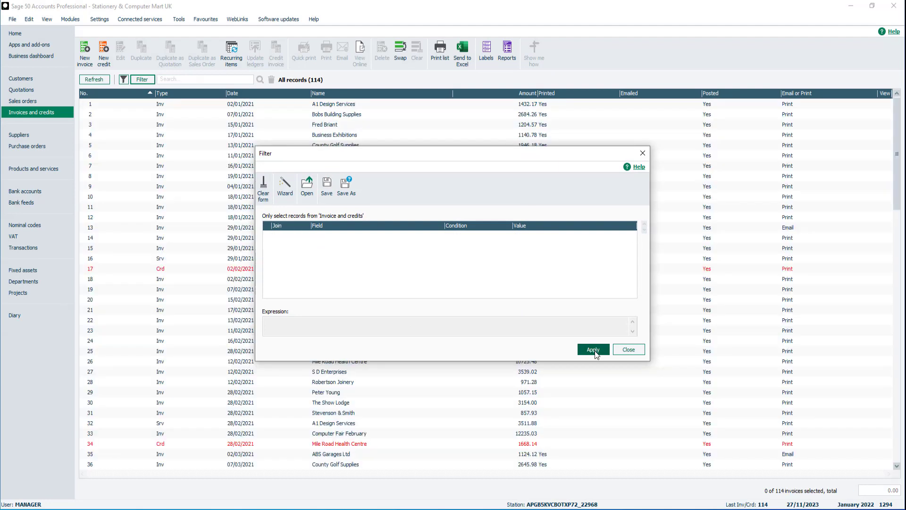
click(629, 349)
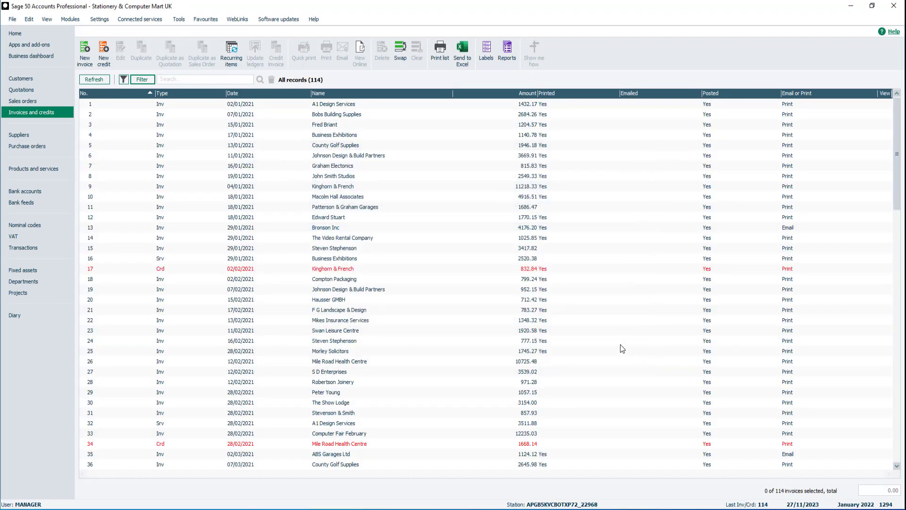
click(143, 80)
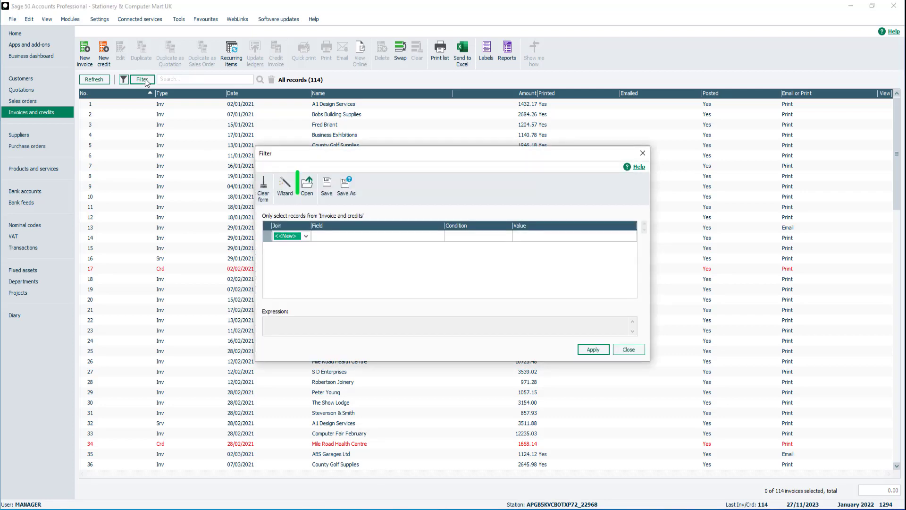
Load and apply the saved Credit Notes.inc filter, showing 11 of 114 records.
click(307, 188)
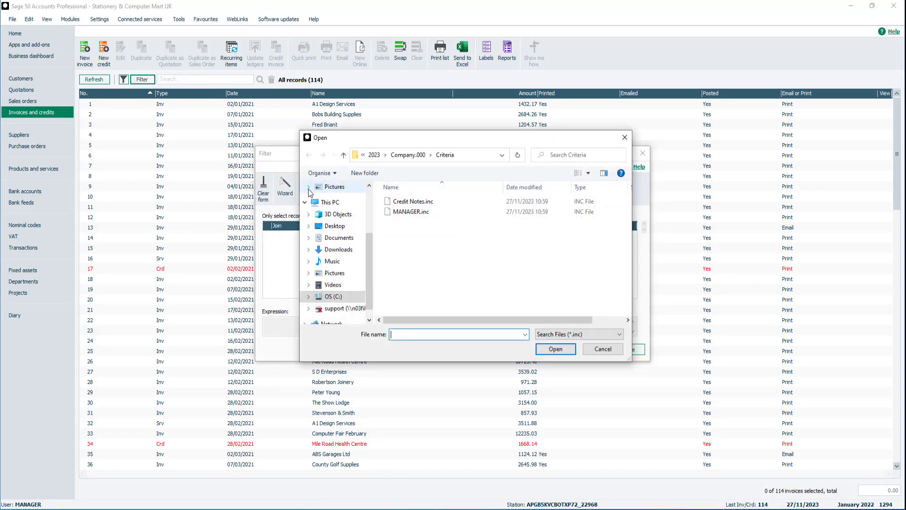
click(409, 205)
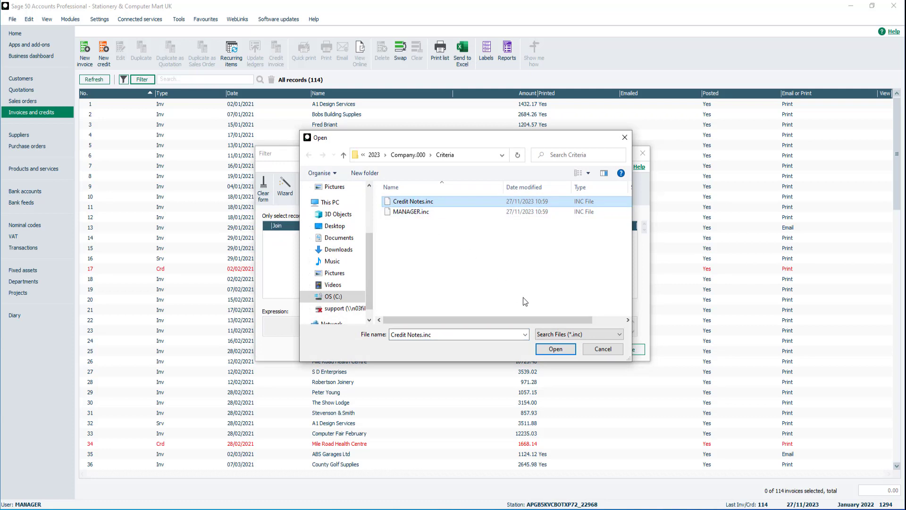
click(555, 349)
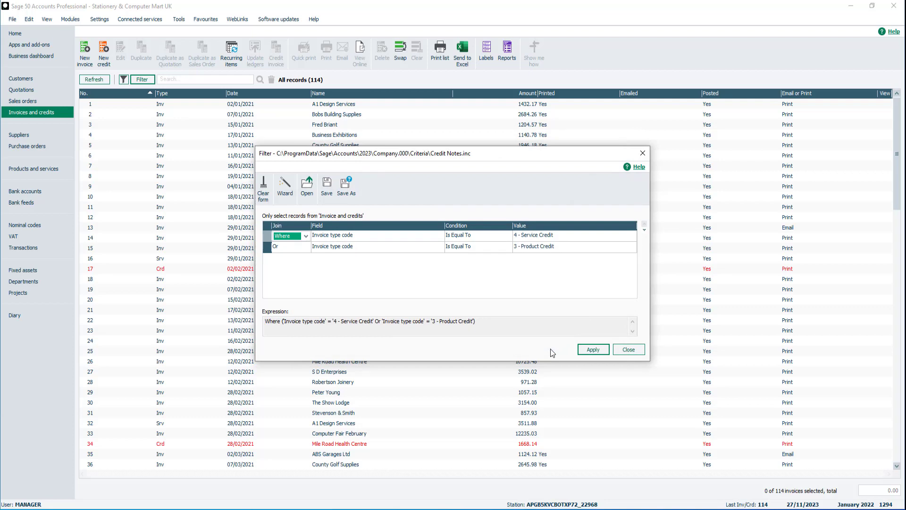
click(593, 350)
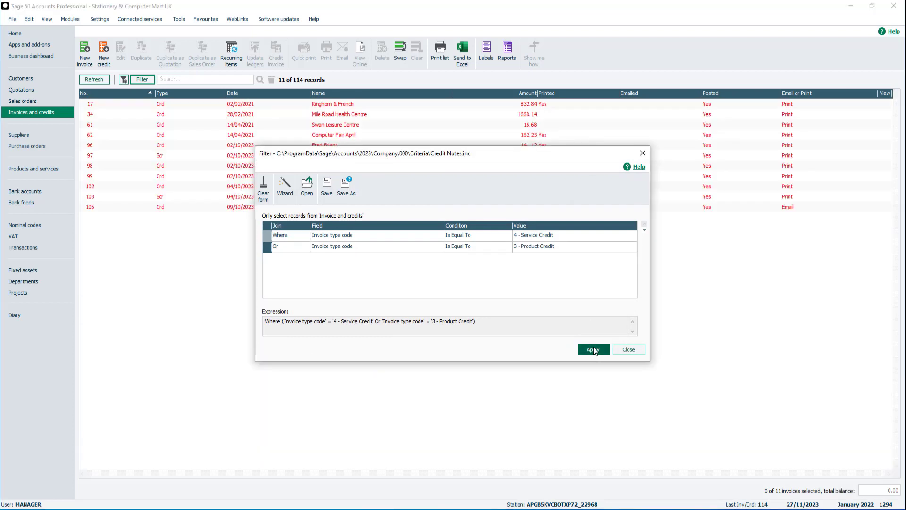
click(629, 349)
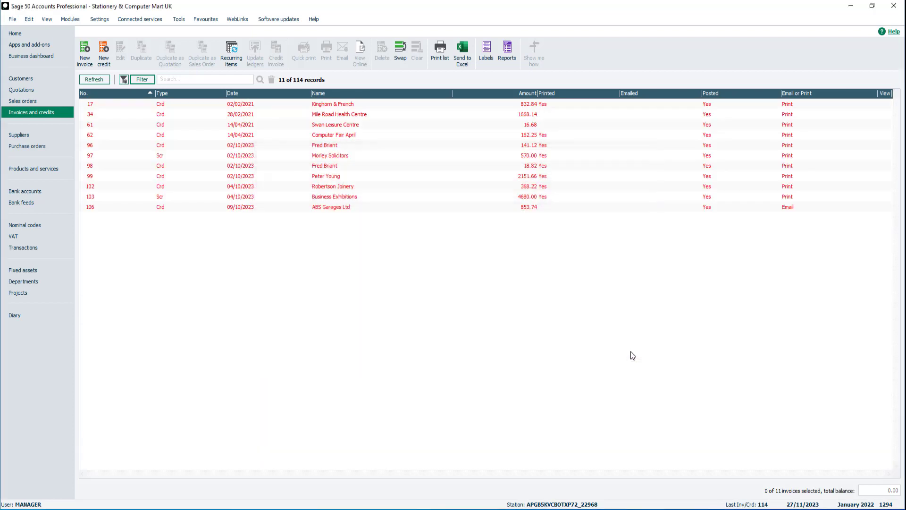